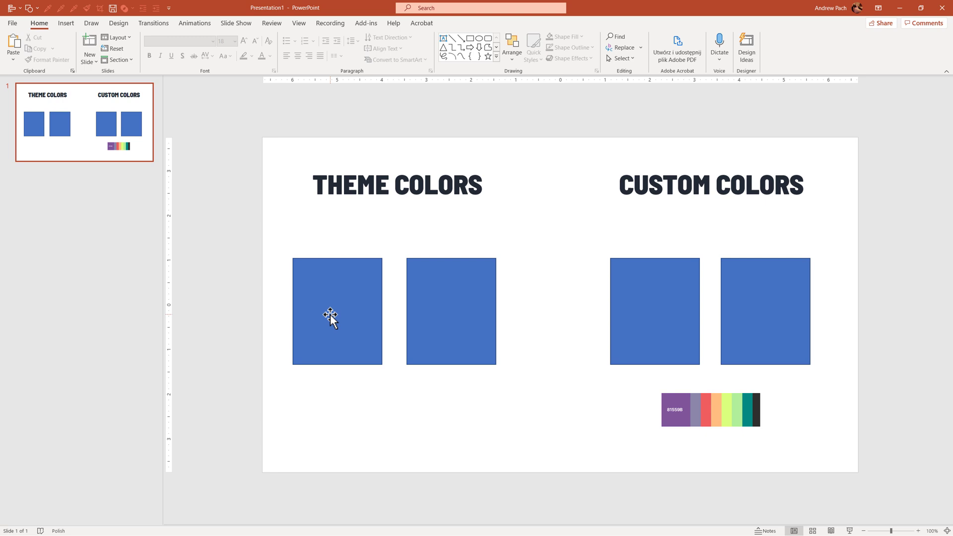
# Fill the first square under THEME COLORS with the theme's main blue Accent 1 color.
pyautogui.click(351, 295)
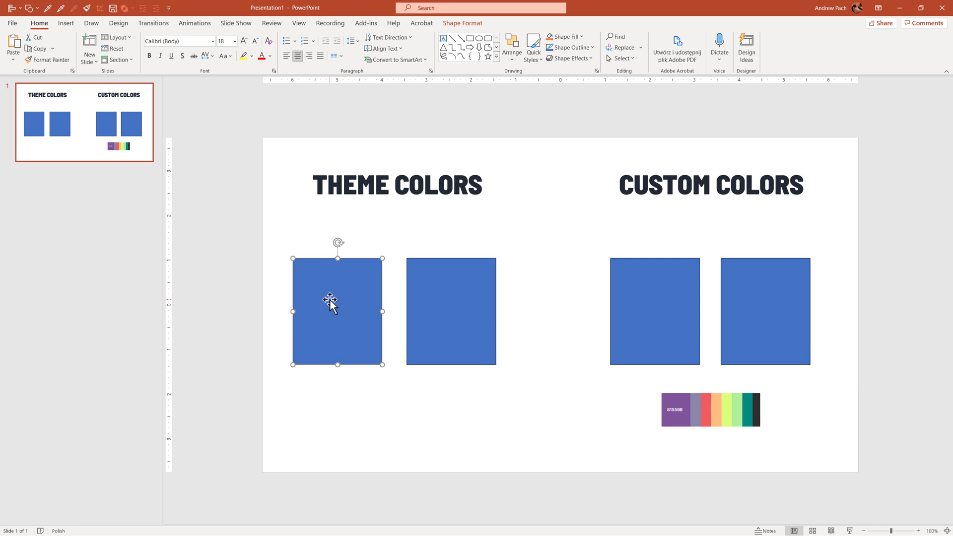
pyautogui.click(457, 25)
pyautogui.click(358, 36)
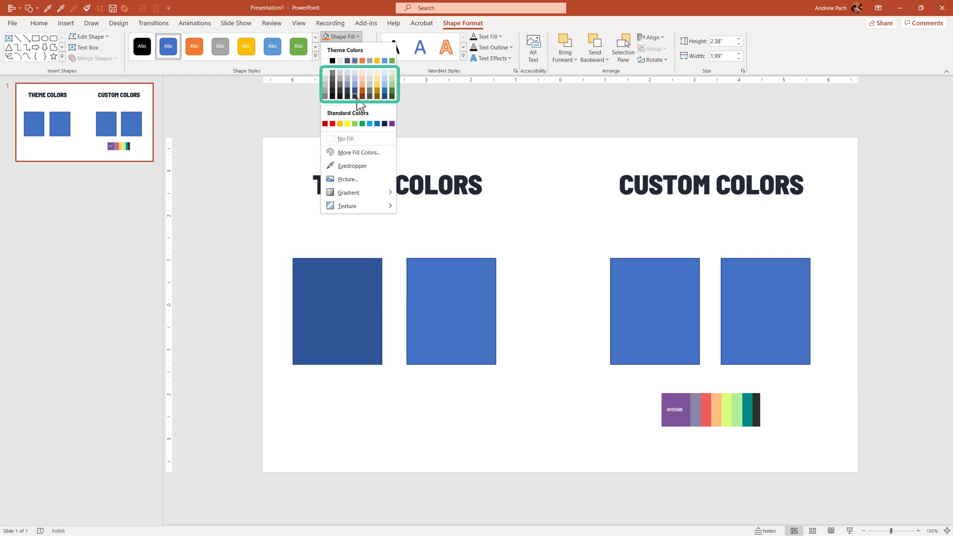
pyautogui.click(355, 61)
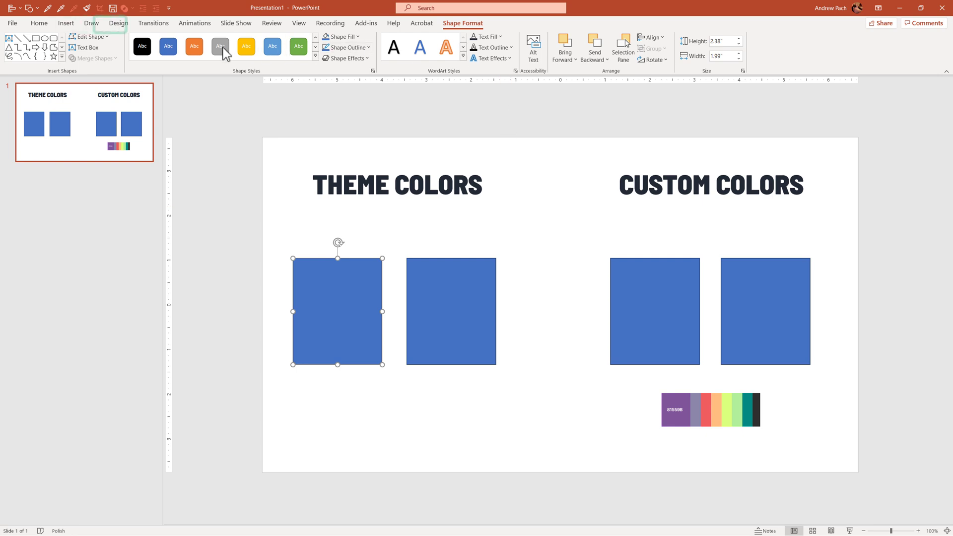
# Start a new custom theme color set for the presentation and set Accent 1 to the teal #1A92AA.
pyautogui.click(124, 27)
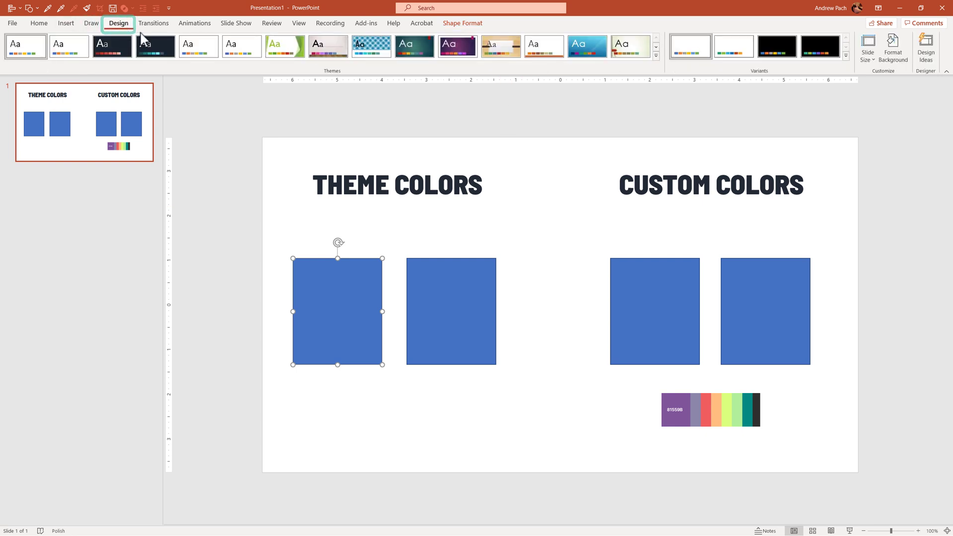
pyautogui.click(846, 62)
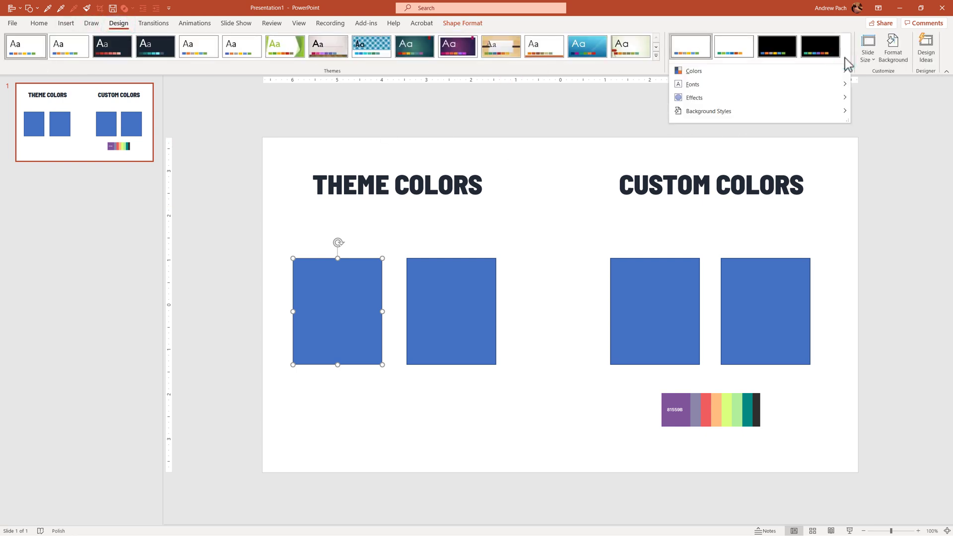
pyautogui.moveTo(838, 74)
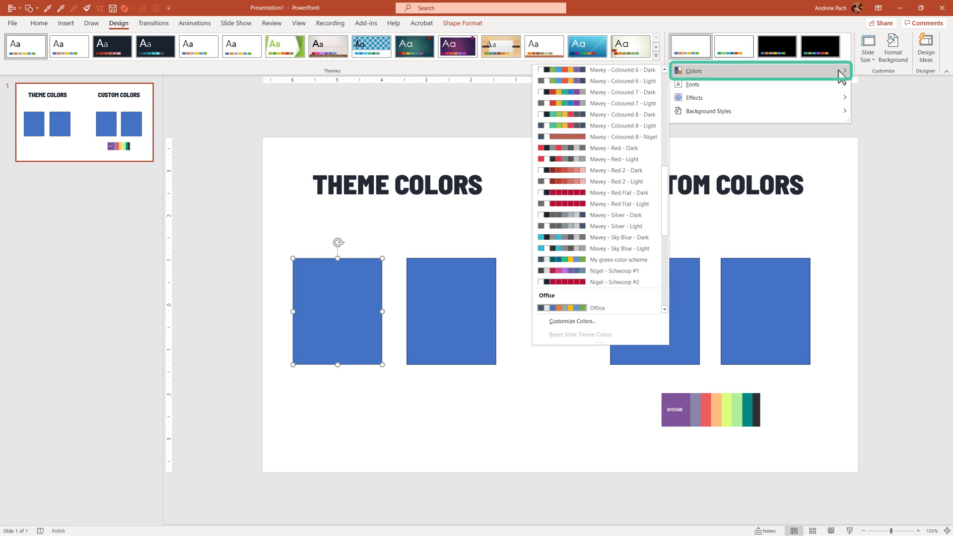
pyautogui.click(579, 327)
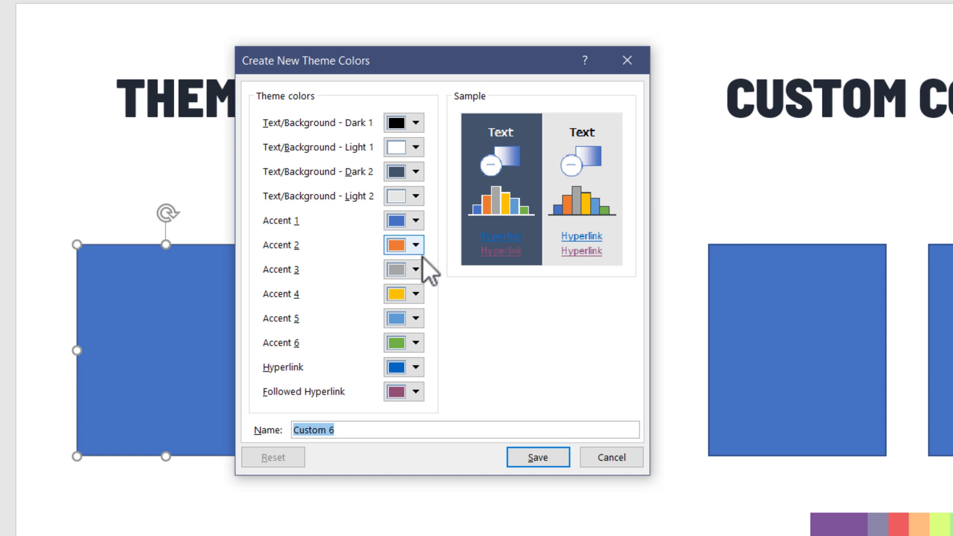
pyautogui.click(415, 221)
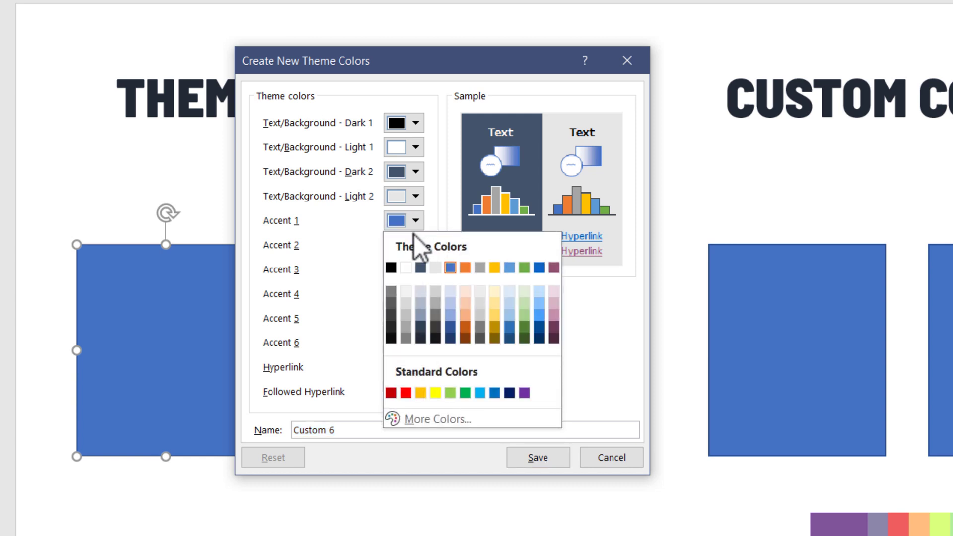
pyautogui.click(460, 420)
pyautogui.click(397, 216)
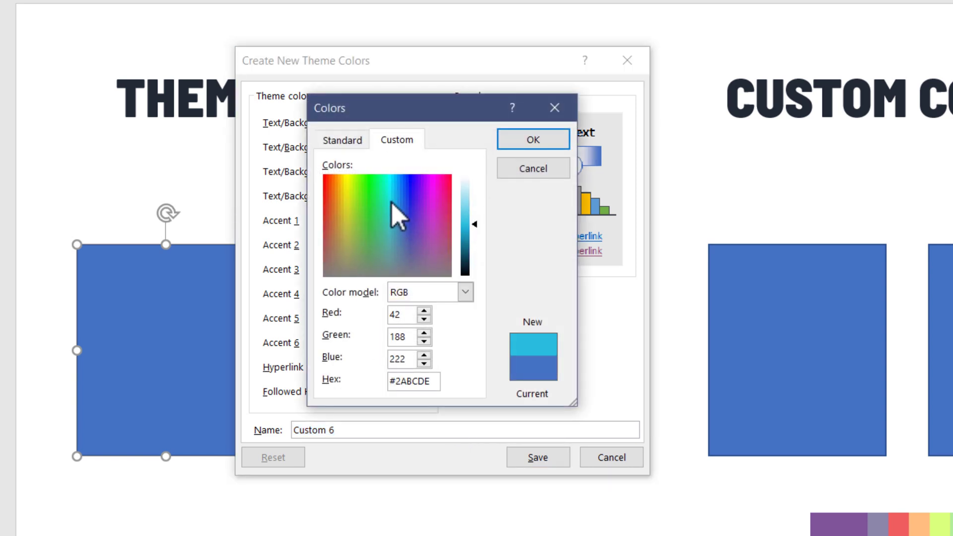
pyautogui.moveTo(472, 224); pyautogui.dragTo(479, 238)
pyautogui.click(532, 134)
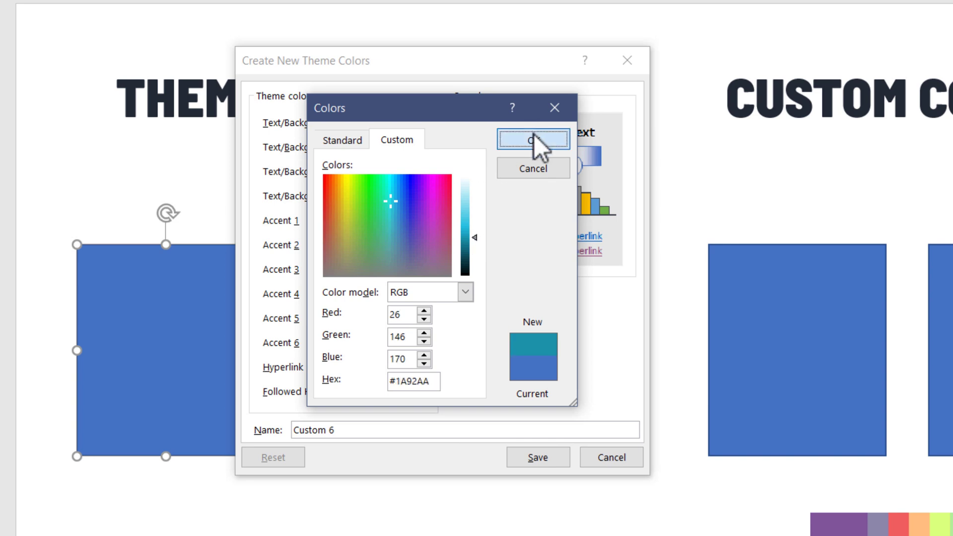
# Set Accent 2 of the new theme colors to a custom darkened sea green.
pyautogui.click(415, 245)
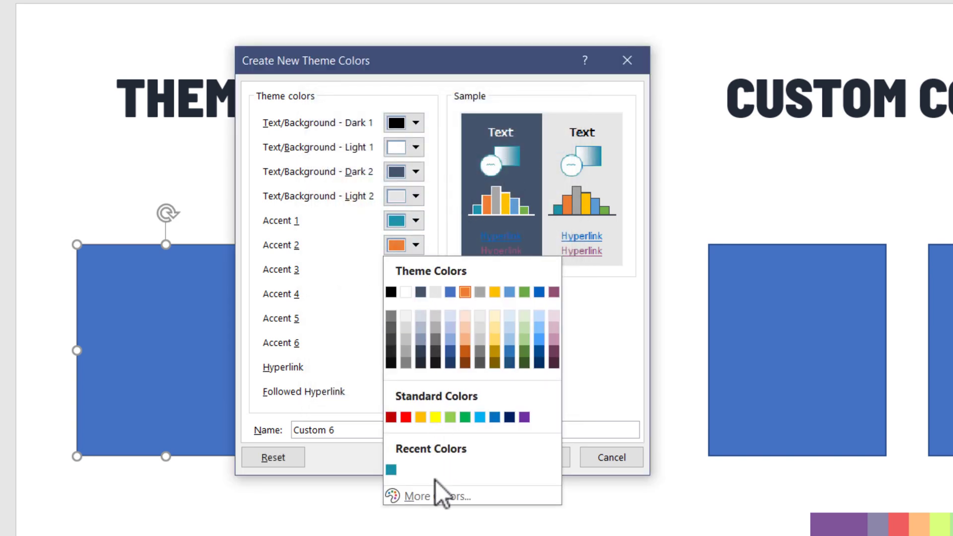
pyautogui.click(440, 496)
pyautogui.click(373, 190)
pyautogui.click(382, 199)
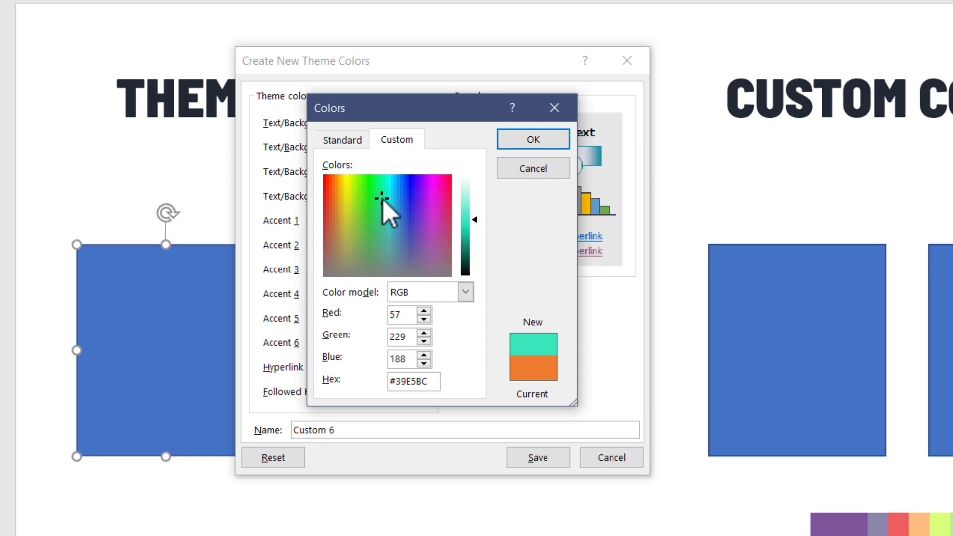
pyautogui.moveTo(472, 218); pyautogui.dragTo(474, 238)
pyautogui.click(526, 141)
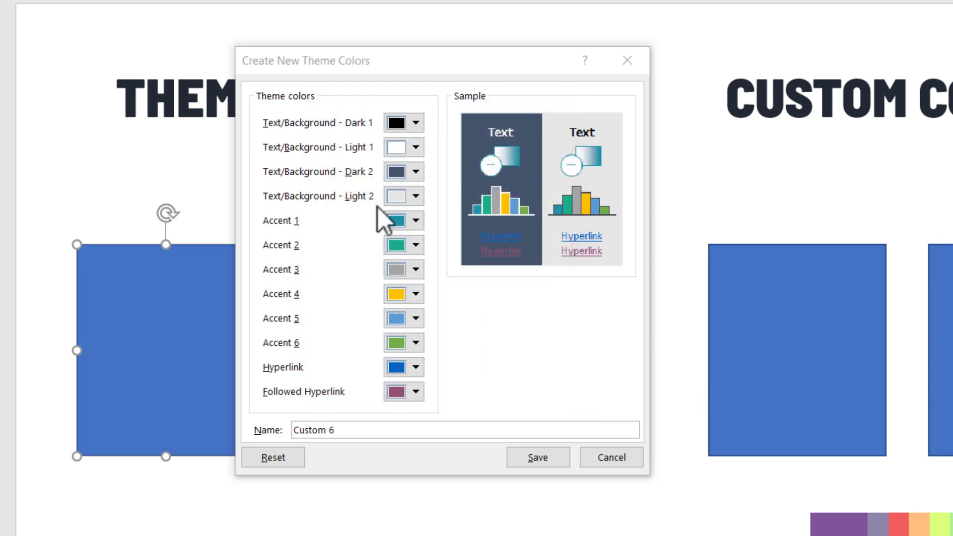
# Set Accent 3 to the light blue #729DF2 and save the new theme color set.
pyautogui.click(417, 271)
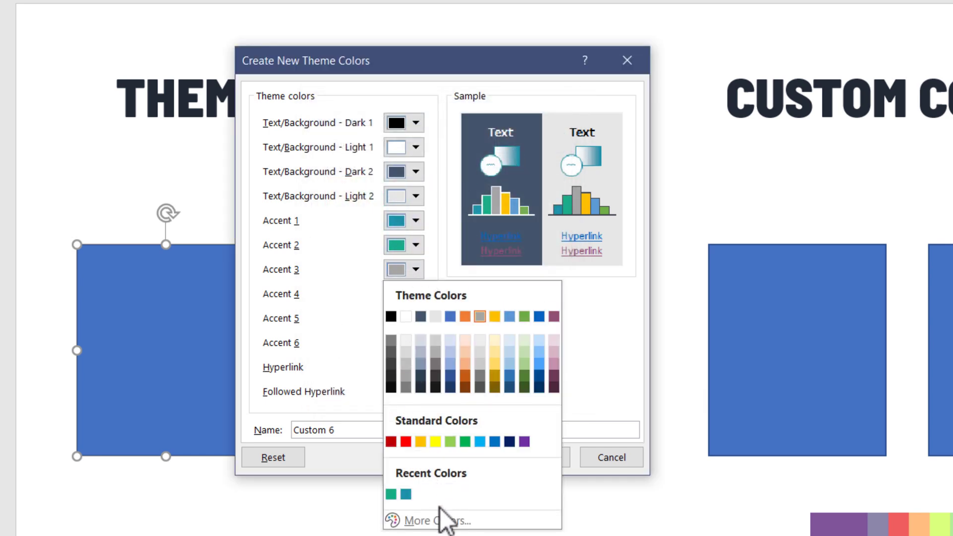
pyautogui.click(450, 519)
pyautogui.click(389, 221)
pyautogui.click(382, 208)
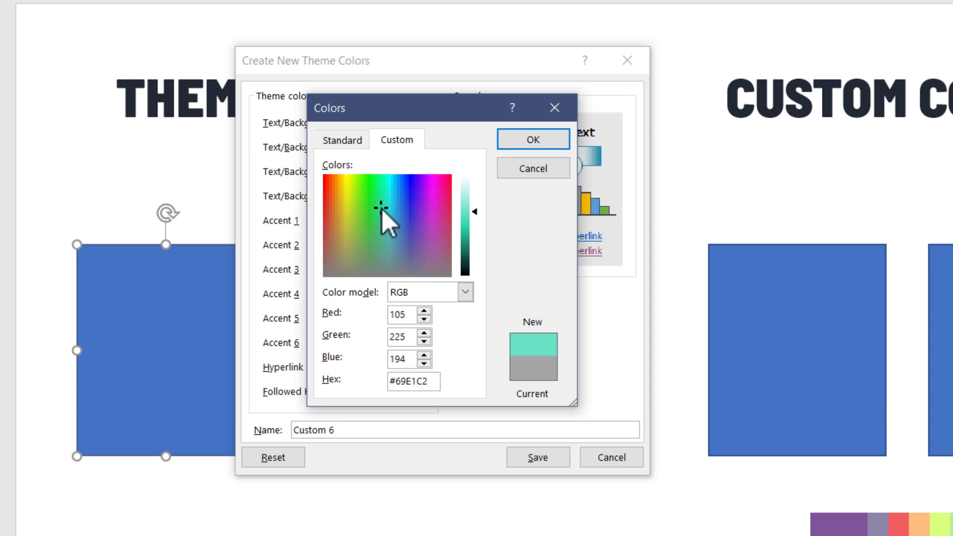
pyautogui.moveTo(382, 210); pyautogui.dragTo(401, 191)
pyautogui.moveTo(472, 215); pyautogui.dragTo(480, 204)
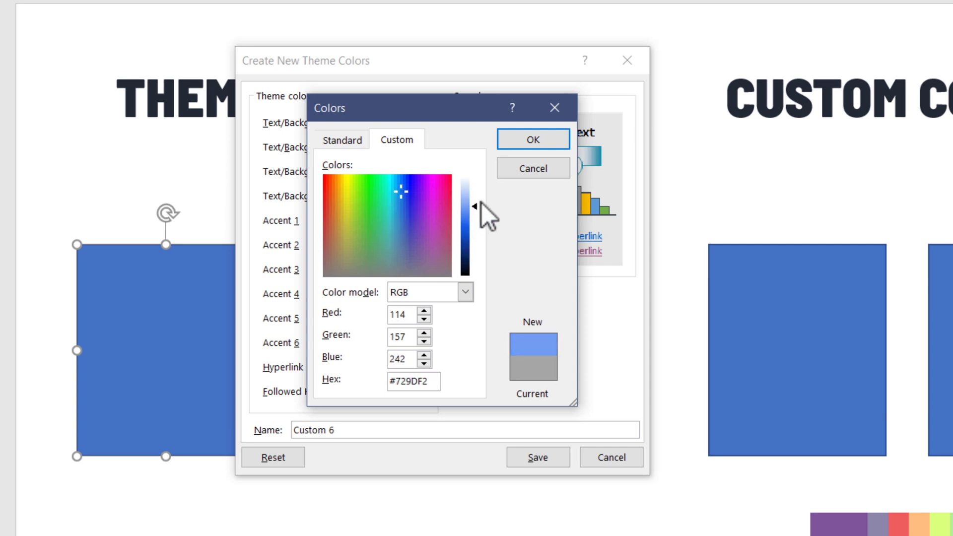
pyautogui.click(516, 146)
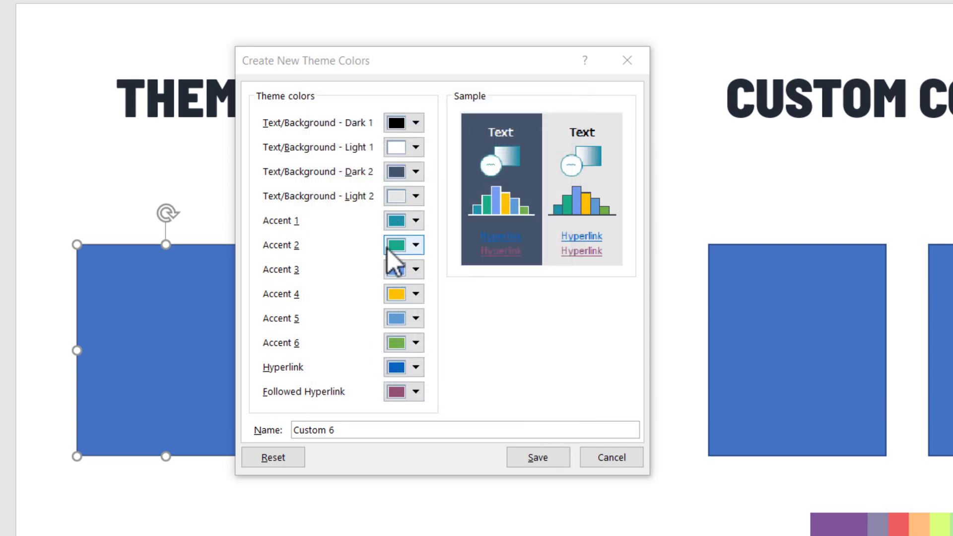
pyautogui.click(536, 455)
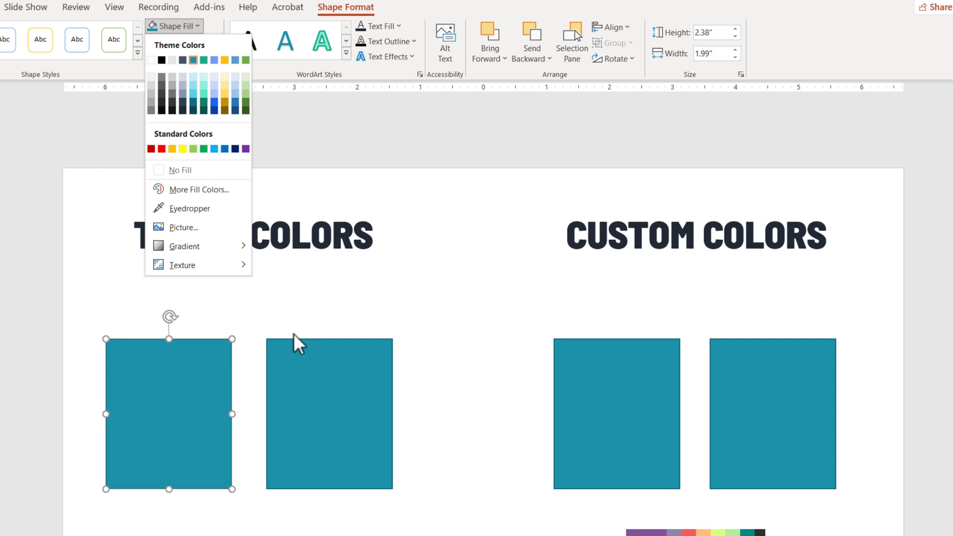
# Fill the first THEME COLORS square with the teal Accent 1 and the second with the darkest shade of the green Accent 6.
pyautogui.click(192, 59)
pyautogui.click(304, 400)
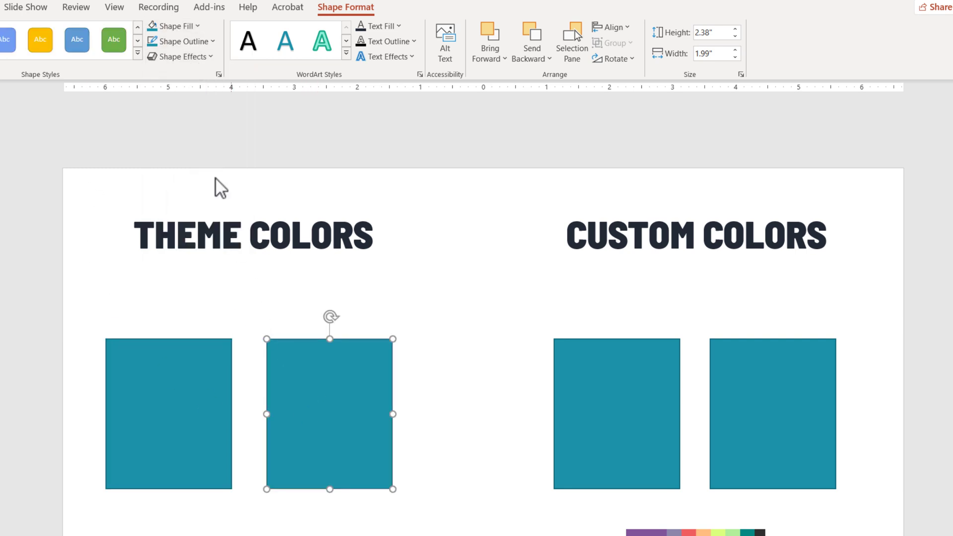
pyautogui.click(177, 28)
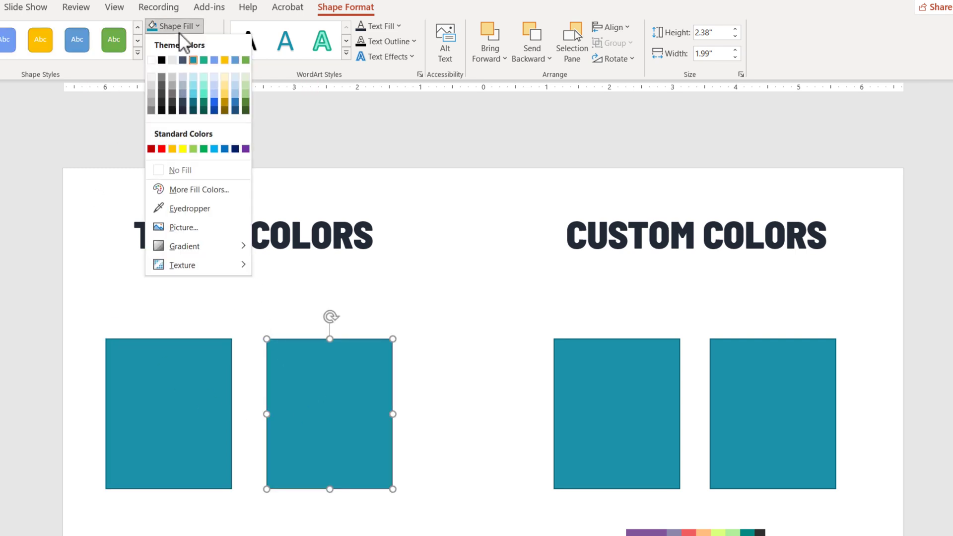
pyautogui.click(244, 109)
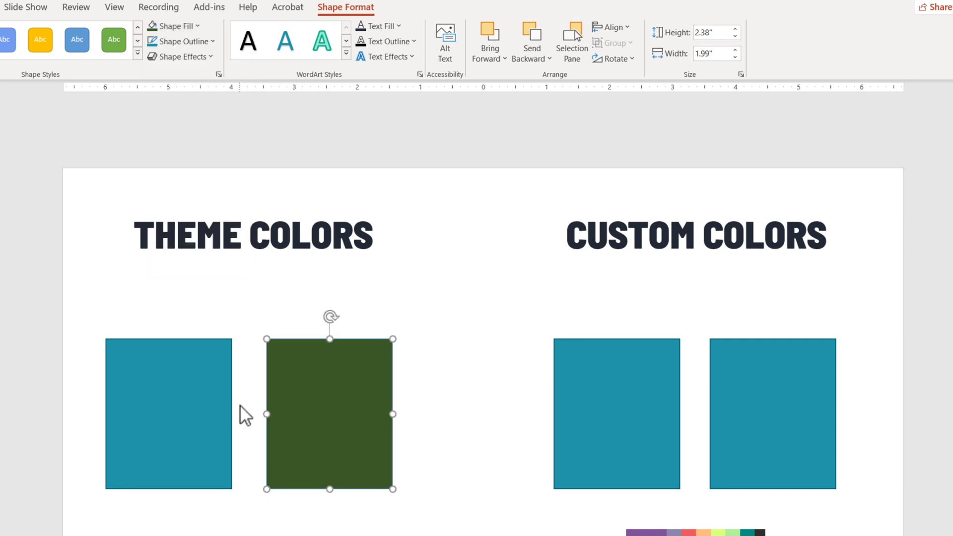
# Fill the first square under CUSTOM COLORS with the greyish purple sampled from the palette image using the Eyedropper.
pyautogui.click(629, 403)
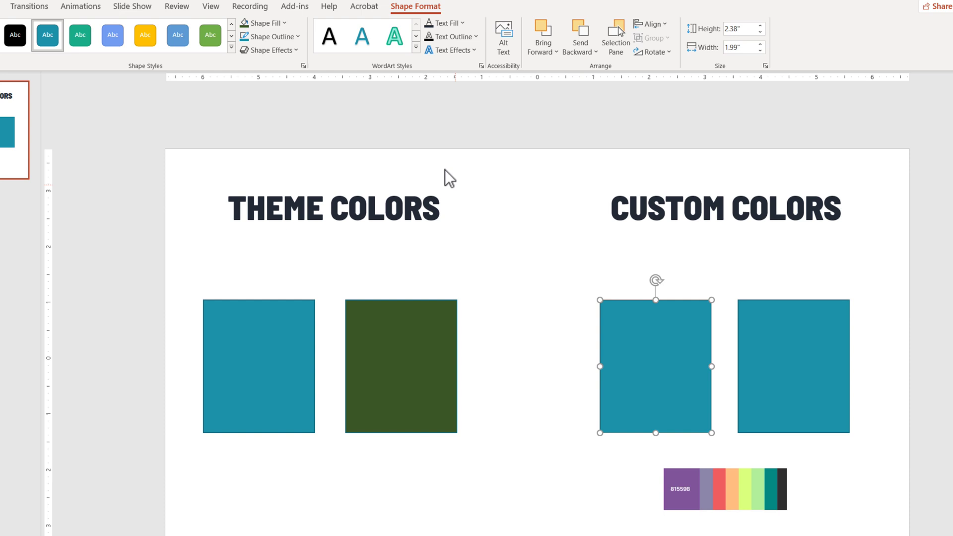
pyautogui.click(266, 25)
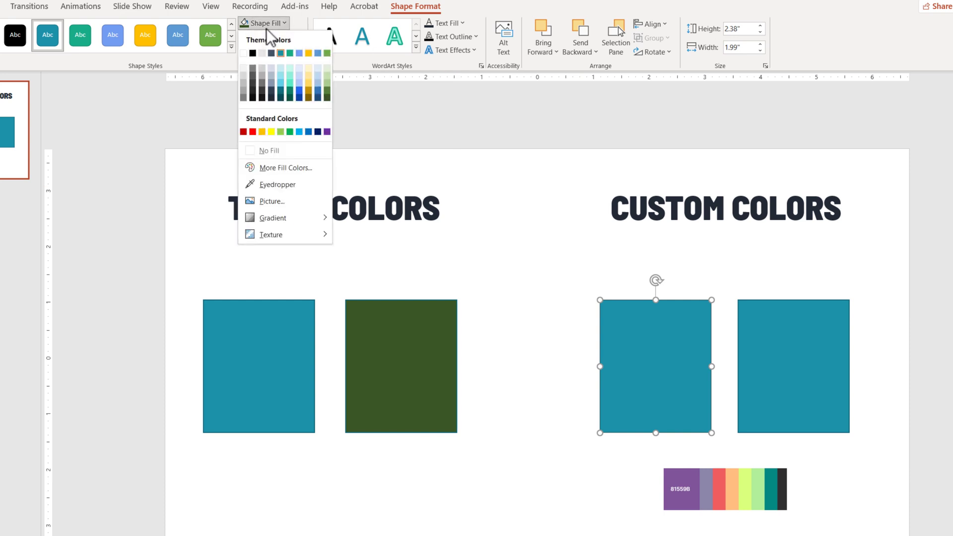
pyautogui.click(288, 183)
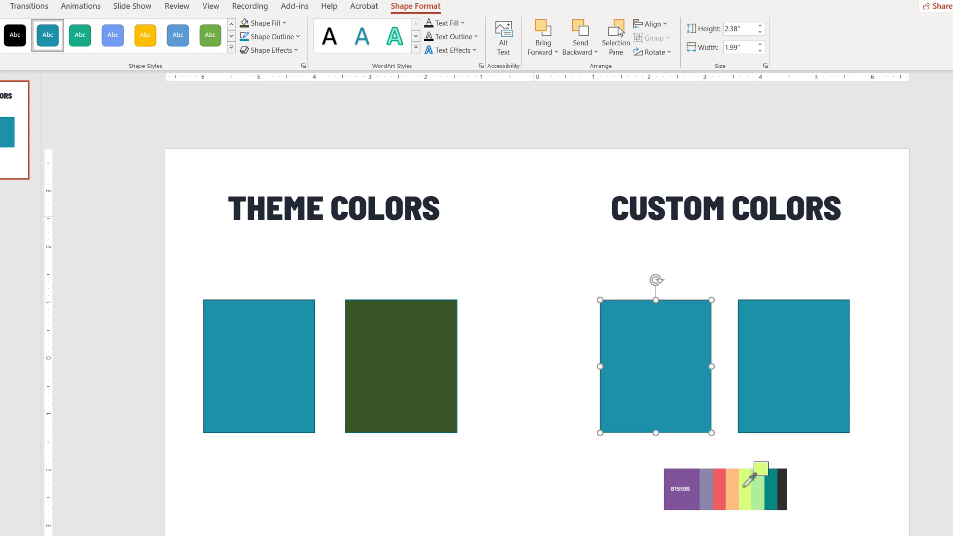
pyautogui.click(704, 504)
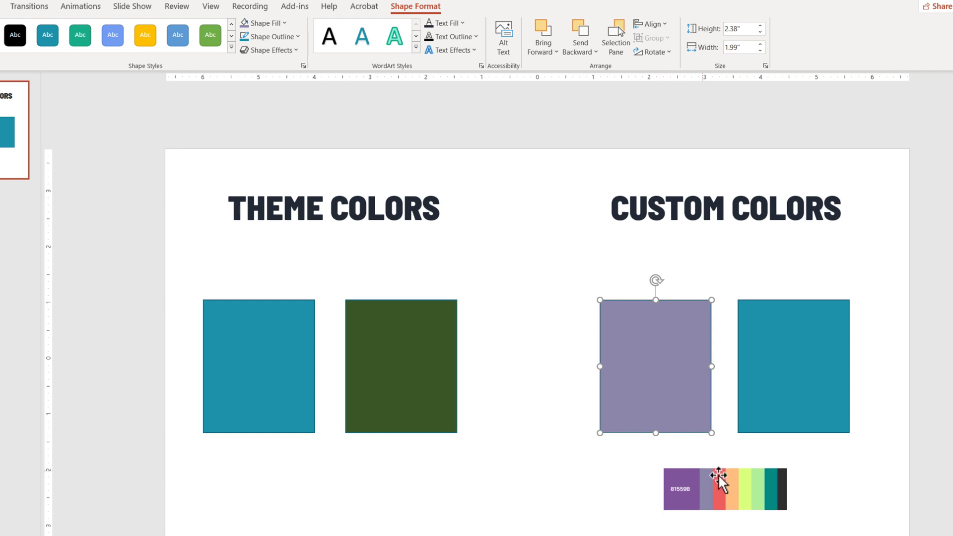
pyautogui.click(280, 23)
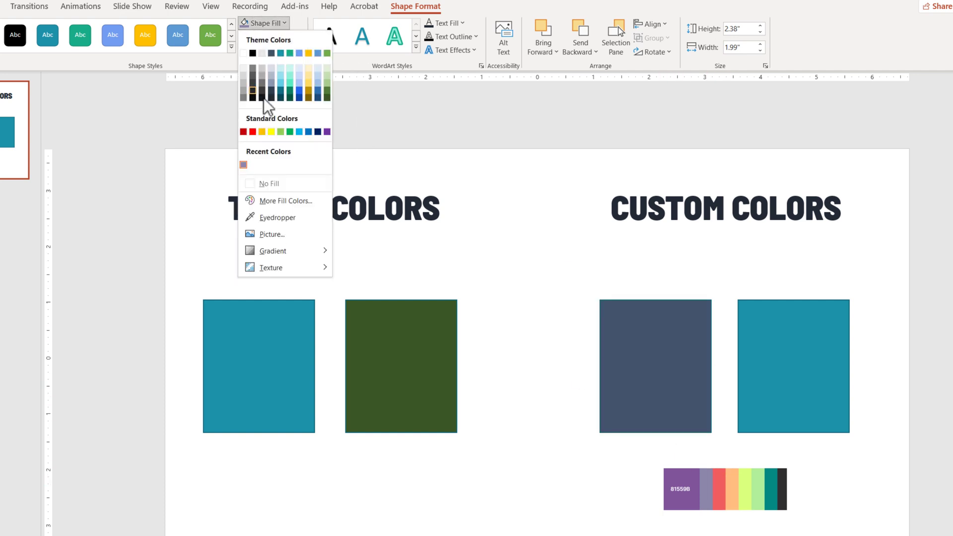
pyautogui.click(643, 338)
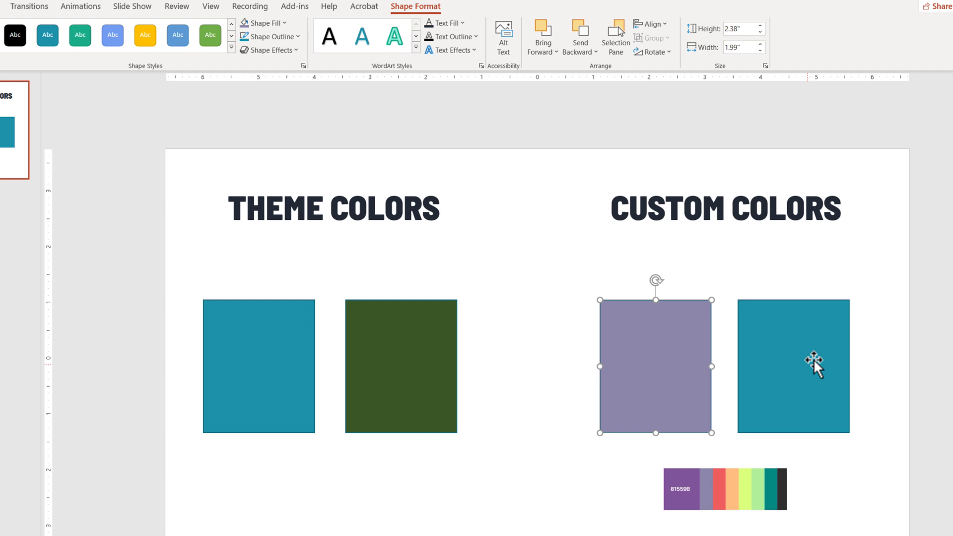
# Fill the second square under CUSTOM COLORS with a custom khaki yellow mixed in the color picker, and check the recent fill colors.
pyautogui.click(801, 365)
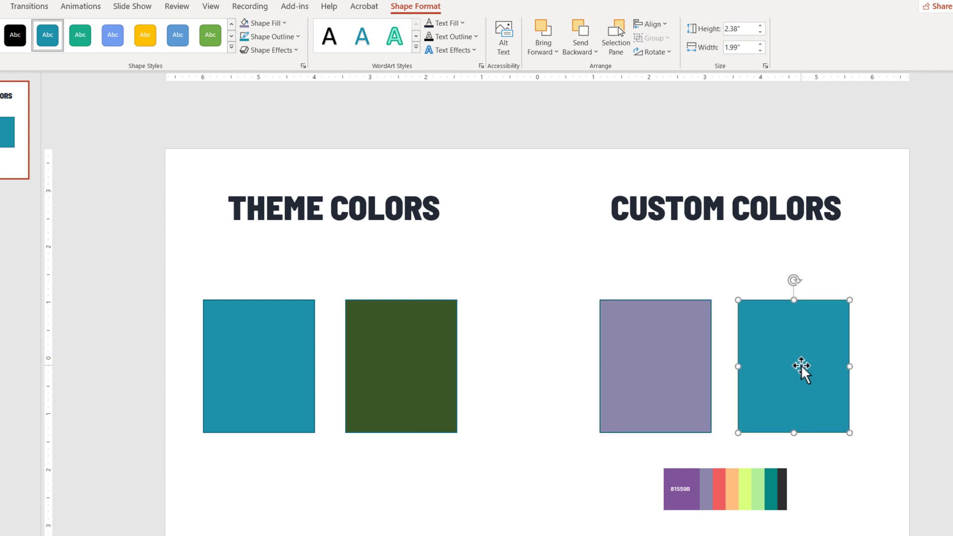
pyautogui.click(276, 23)
pyautogui.click(308, 200)
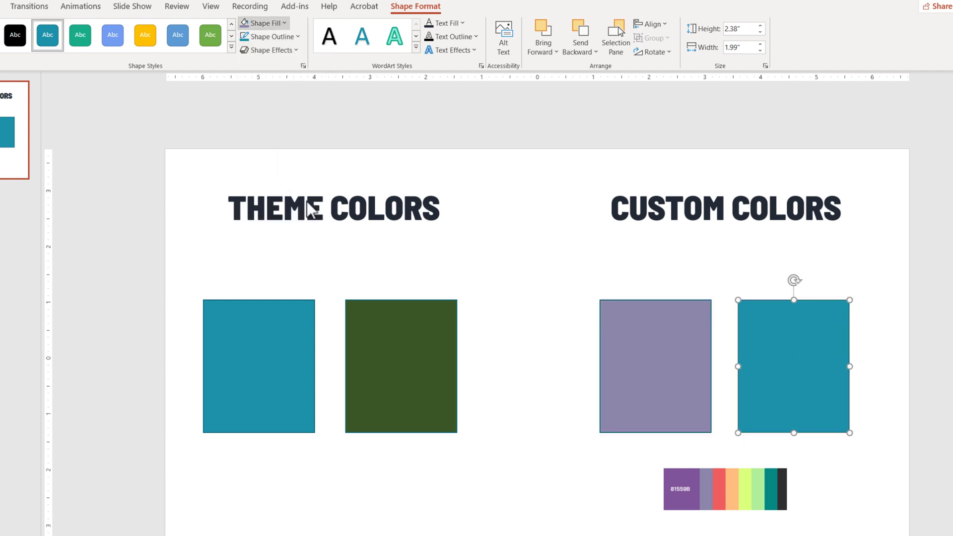
pyautogui.moveTo(366, 267)
pyautogui.mouseDown()
pyautogui.moveTo(416, 290)
pyautogui.moveTo(389, 260)
pyautogui.moveTo(370, 299)
pyautogui.moveTo(375, 280)
pyautogui.mouseUp()
pyautogui.moveTo(446, 279); pyautogui.dragTo(447, 266)
pyautogui.click(481, 224)
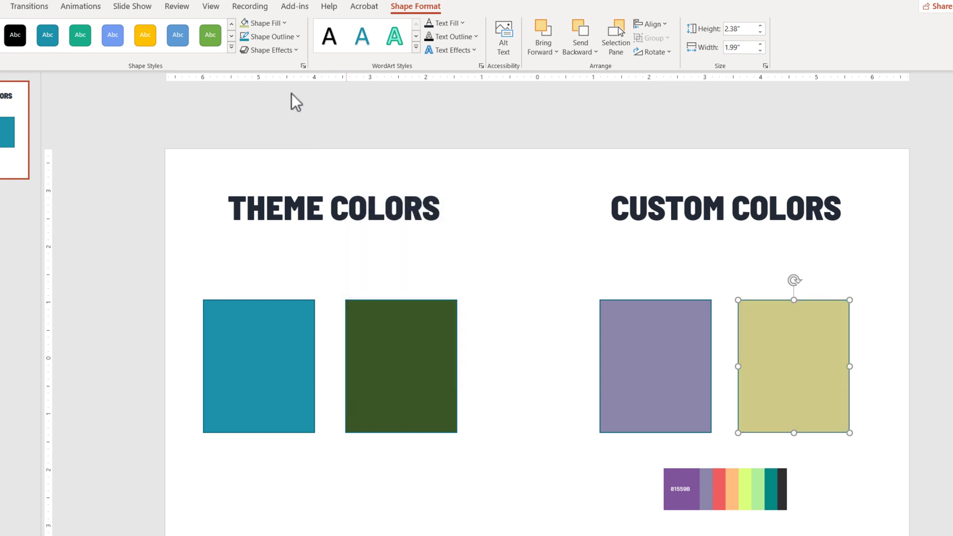
pyautogui.click(266, 23)
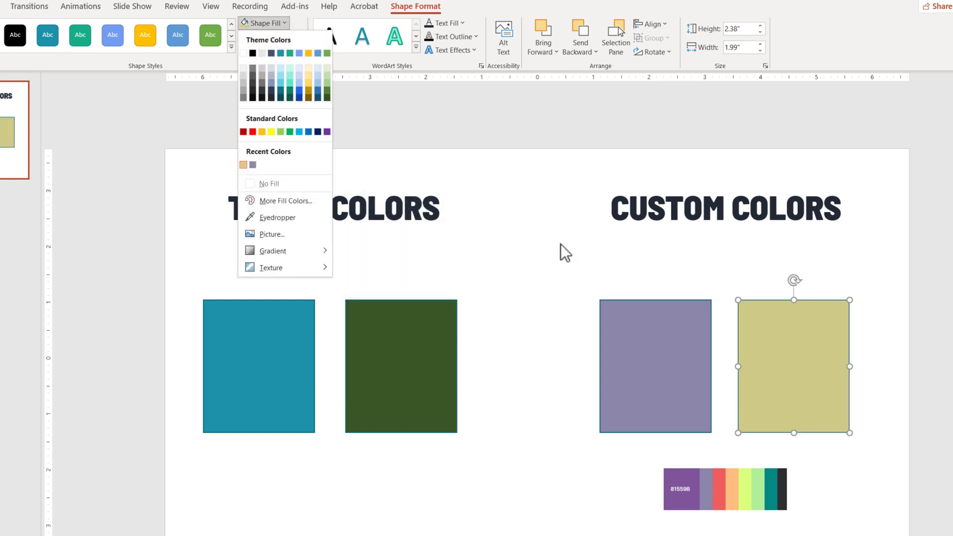
pyautogui.click(636, 260)
pyautogui.click(632, 251)
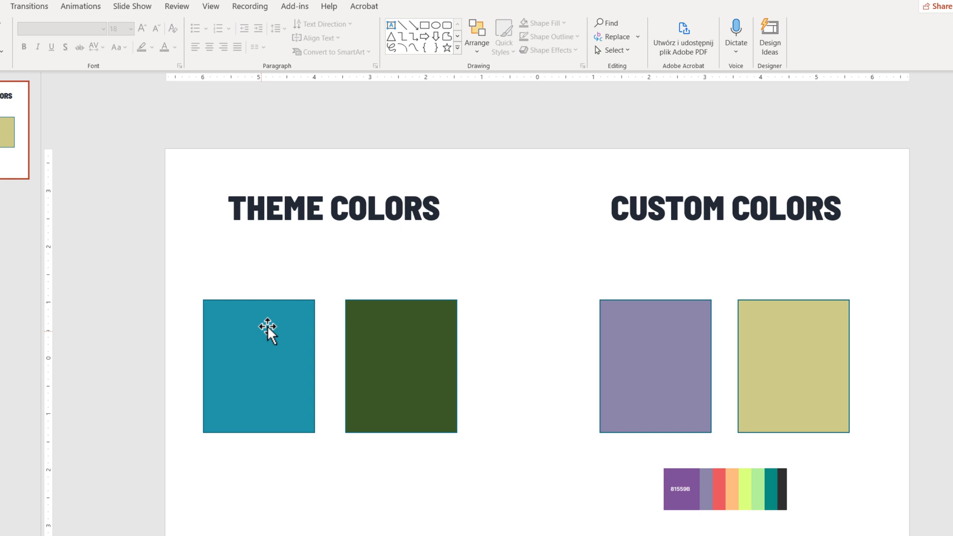
# Start creating a new theme color set and move its dialog low enough to keep the sample squares in view.
pyautogui.click(1, 5)
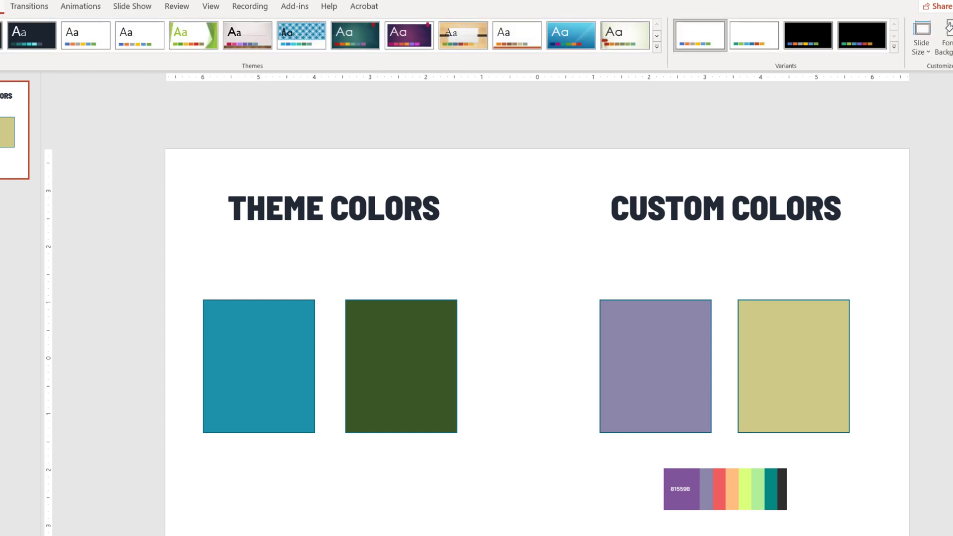
pyautogui.click(657, 46)
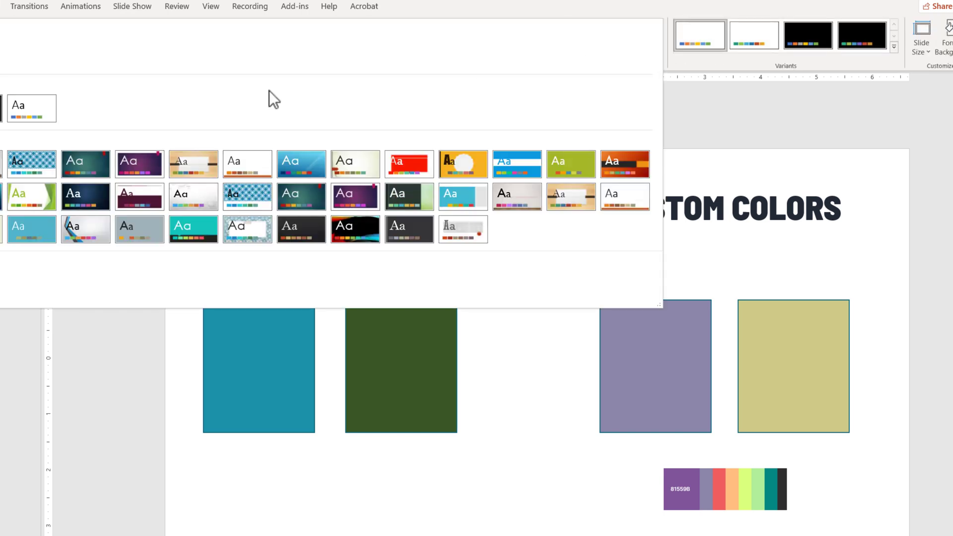
pyautogui.click(491, 17)
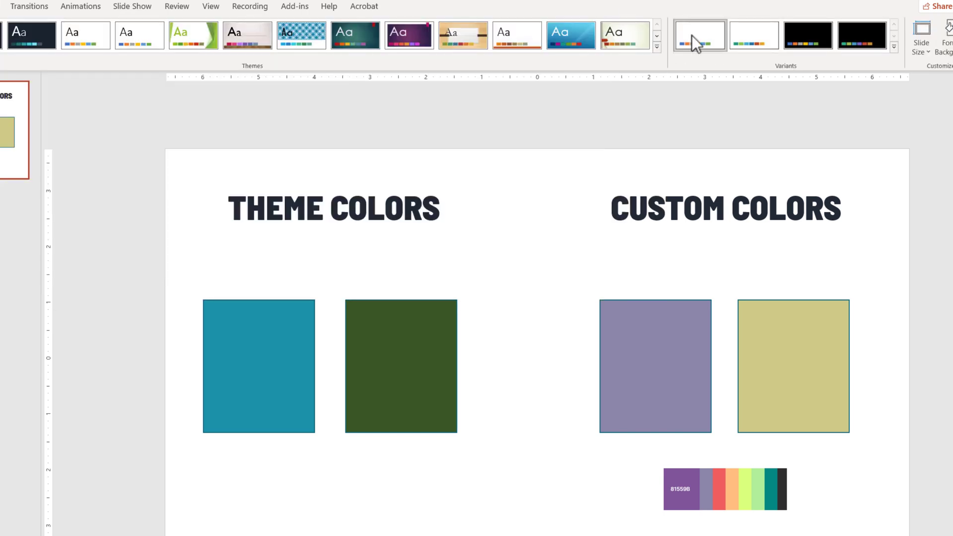
pyautogui.click(895, 45)
pyautogui.moveTo(753, 73)
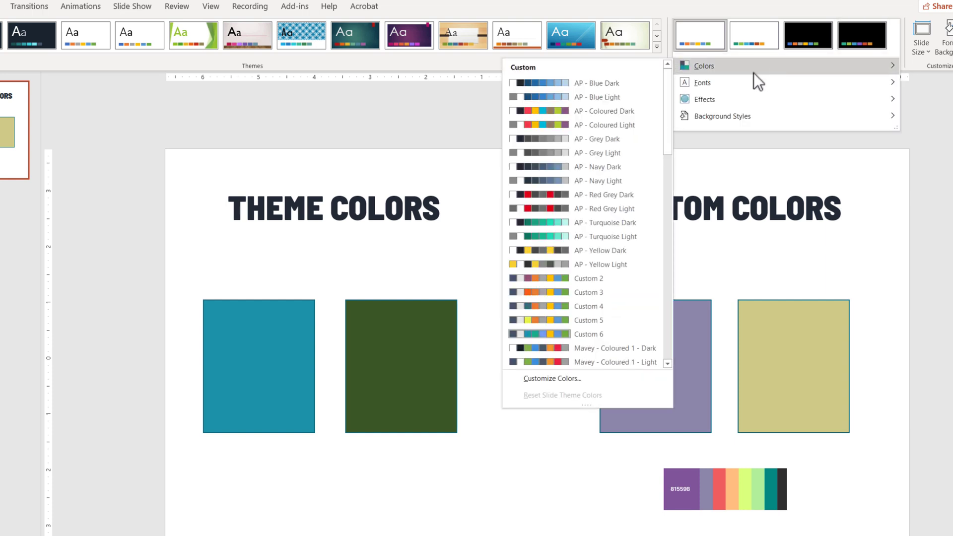
pyautogui.click(601, 376)
pyautogui.moveTo(421, 192); pyautogui.dragTo(520, 439)
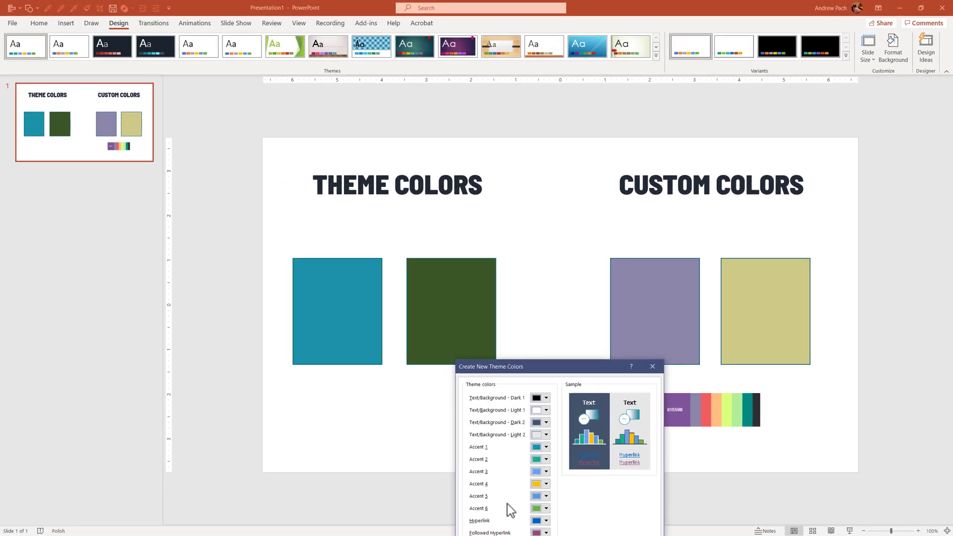
# Set Accent 1 to a light gold shade and Accent 6 to a dark gold shade, and save the new theme color set.
pyautogui.click(541, 446)
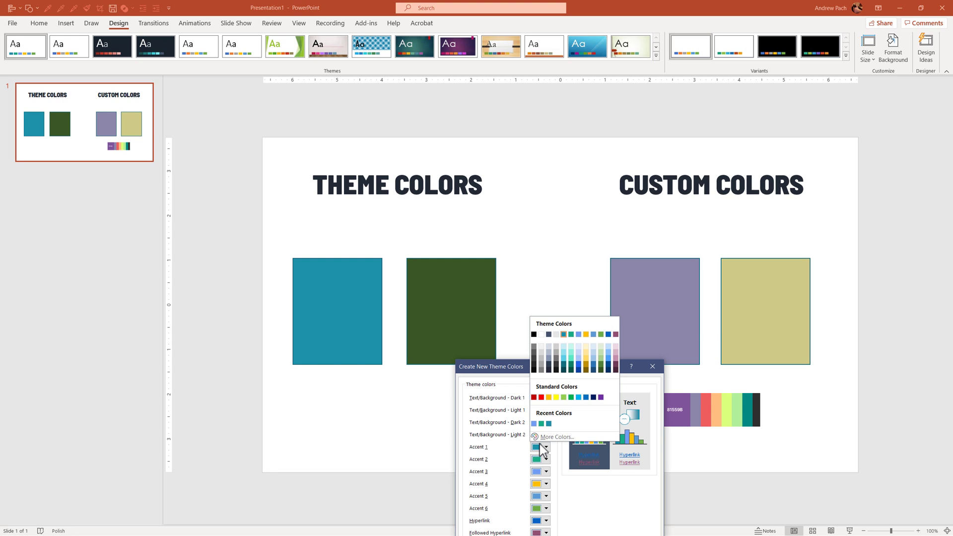
pyautogui.click(586, 355)
pyautogui.click(543, 508)
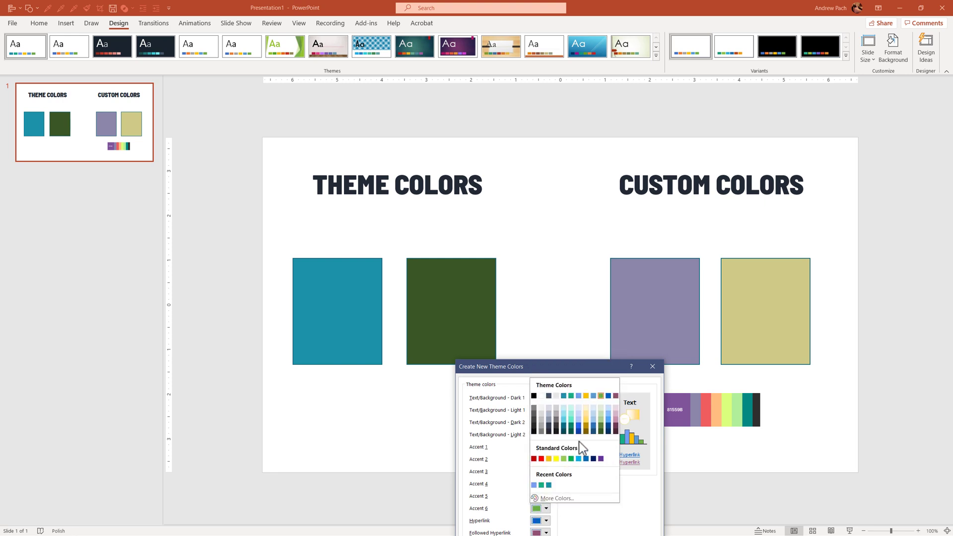
pyautogui.click(586, 428)
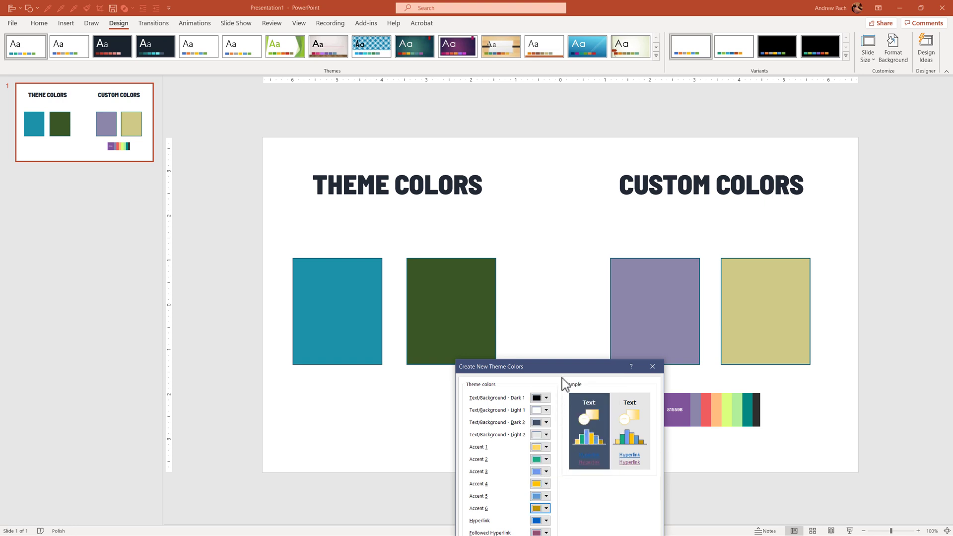
pyautogui.moveTo(561, 368); pyautogui.dragTo(556, 278)
pyautogui.click(601, 475)
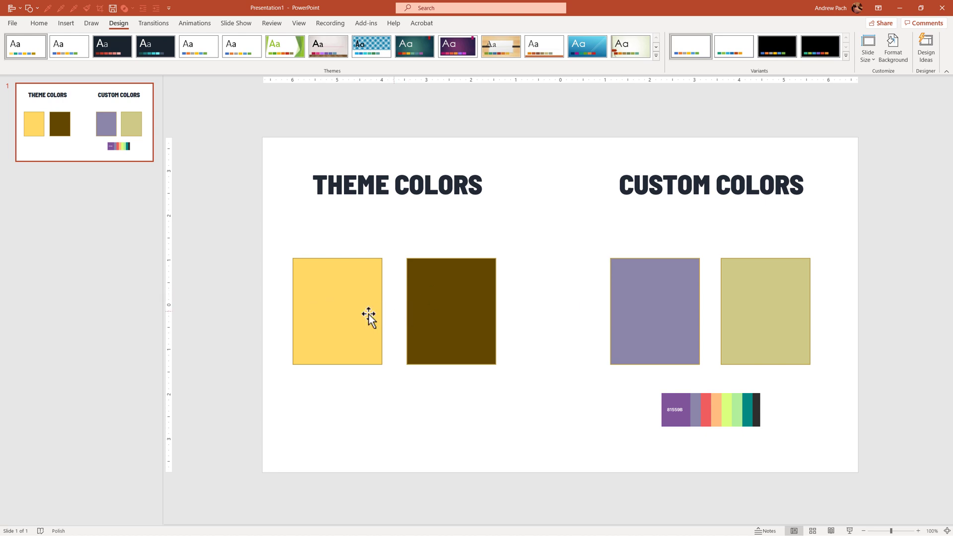
# Check which palette color fills the first THEME COLORS square and compare it with the first CUSTOM COLORS square.
pyautogui.click(350, 302)
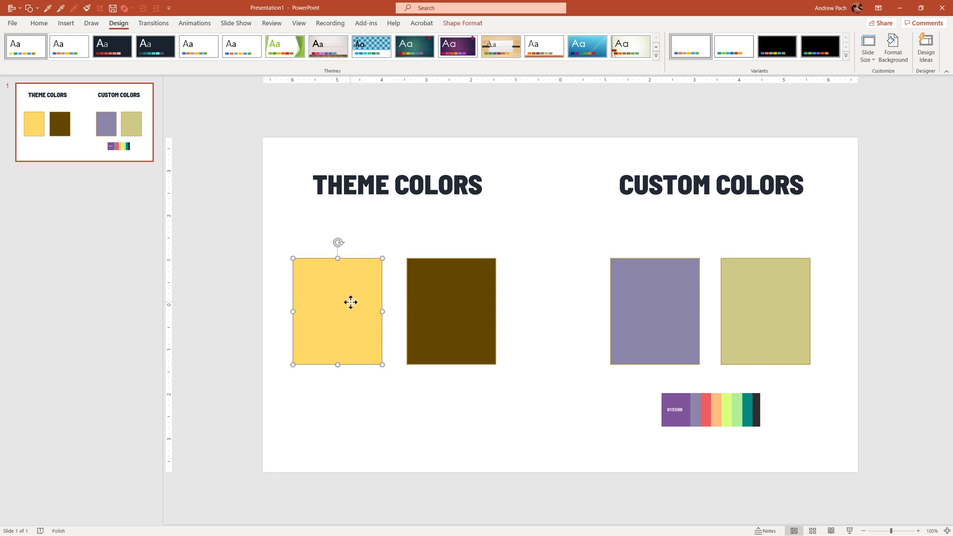
pyautogui.click(462, 23)
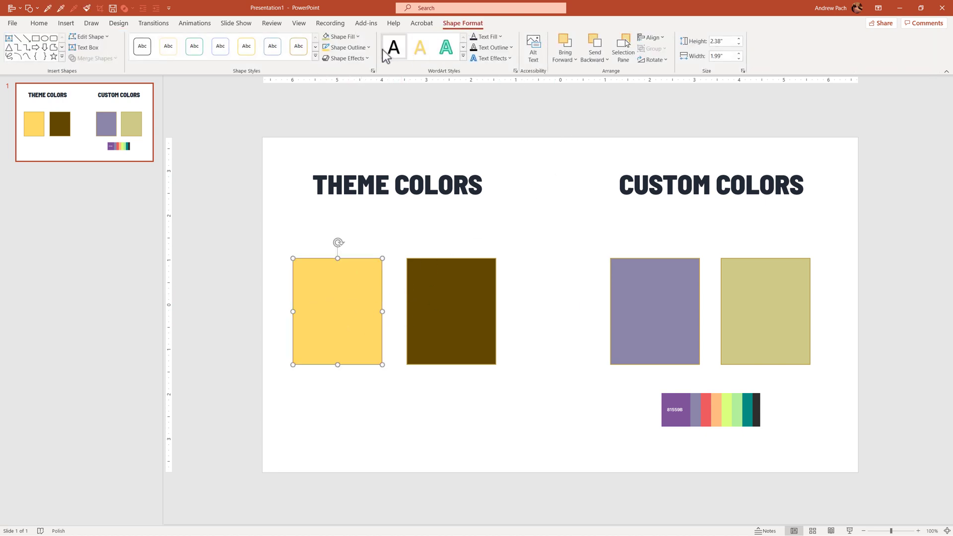
pyautogui.click(358, 36)
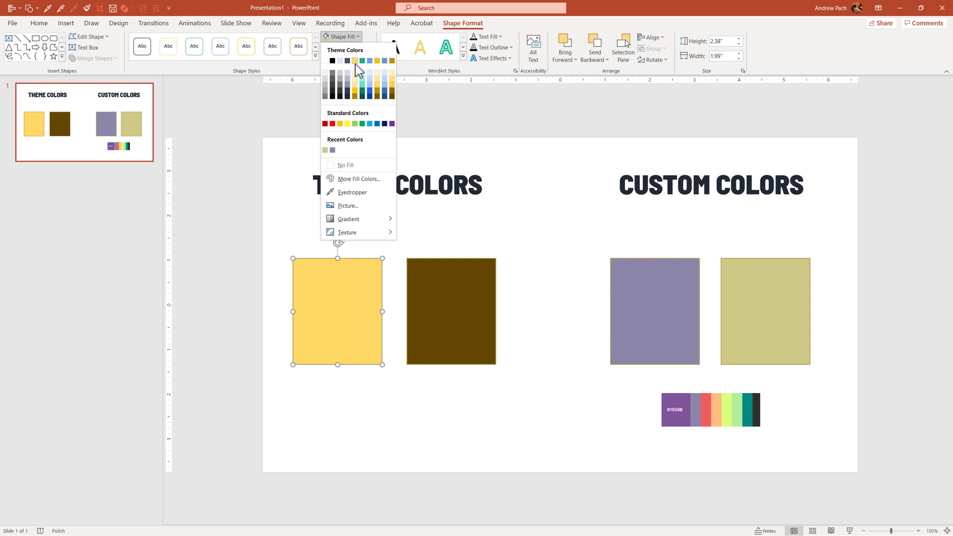
pyautogui.click(540, 198)
pyautogui.click(631, 292)
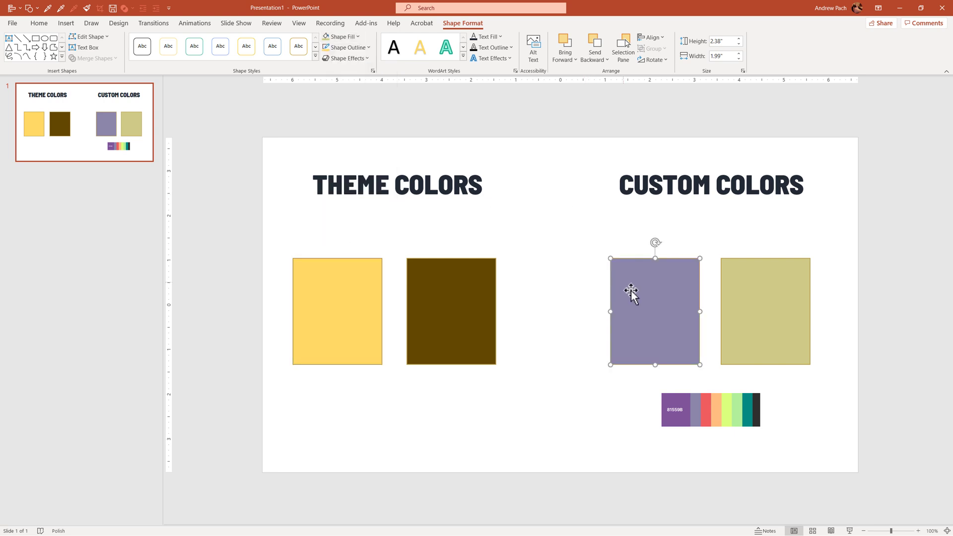
pyautogui.moveTo(575, 233); pyautogui.dragTo(587, 255)
pyautogui.click(655, 304)
pyautogui.click(614, 389)
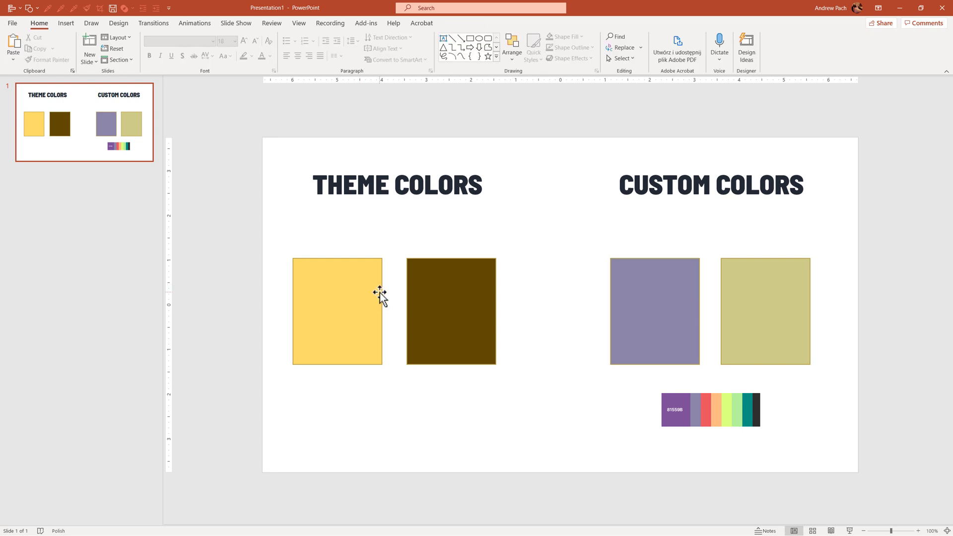
pyautogui.click(353, 308)
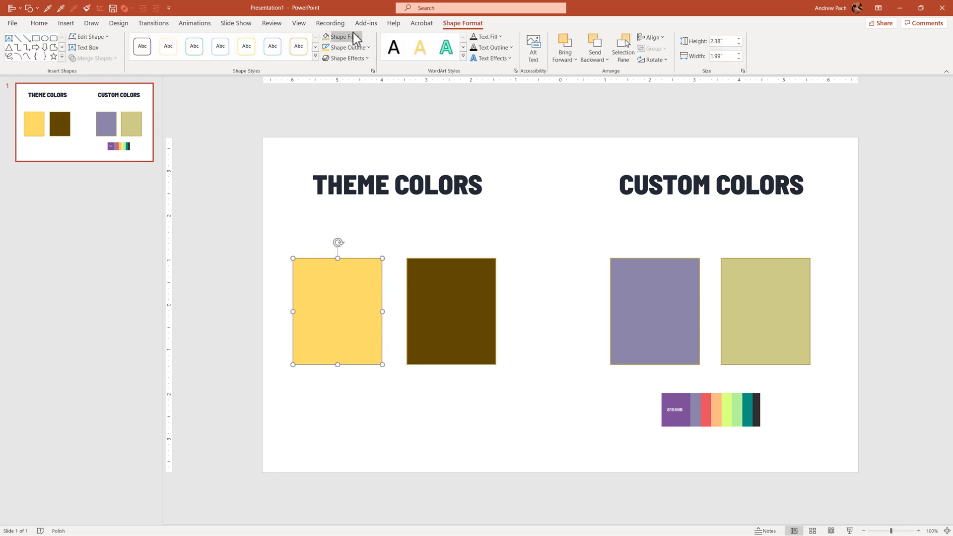
pyautogui.click(353, 36)
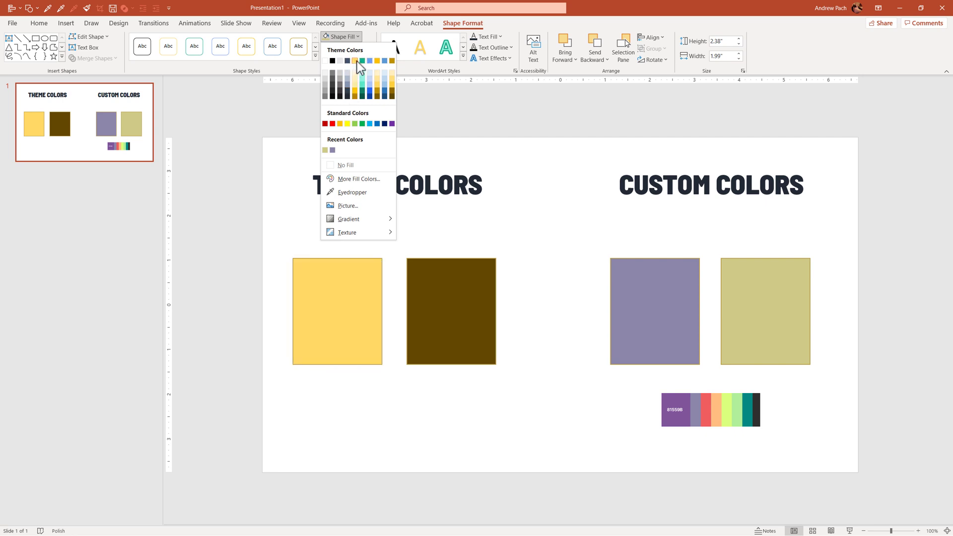
pyautogui.click(438, 128)
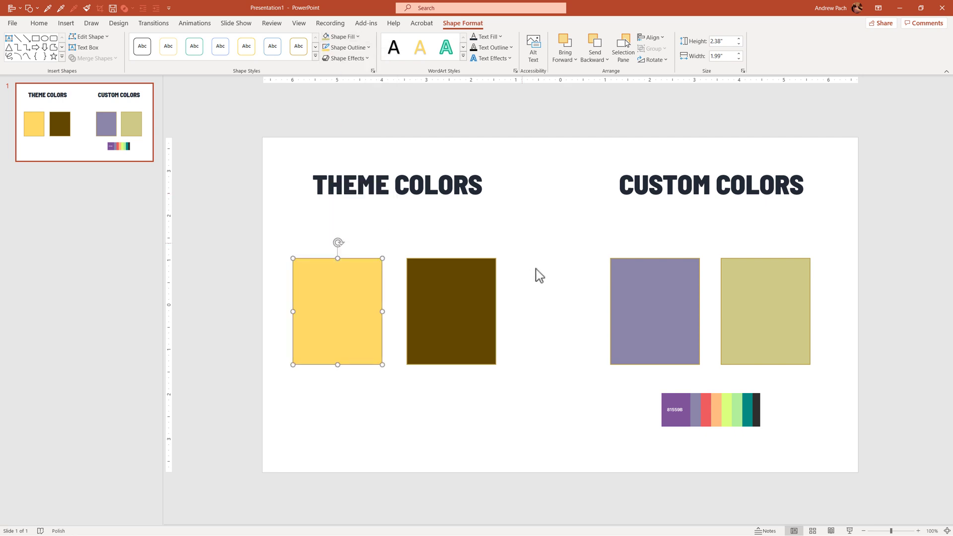
# Move the palette image below the slide and fill the first CUSTOM COLORS square with its yellow-green using the Eyedropper.
pyautogui.click(683, 318)
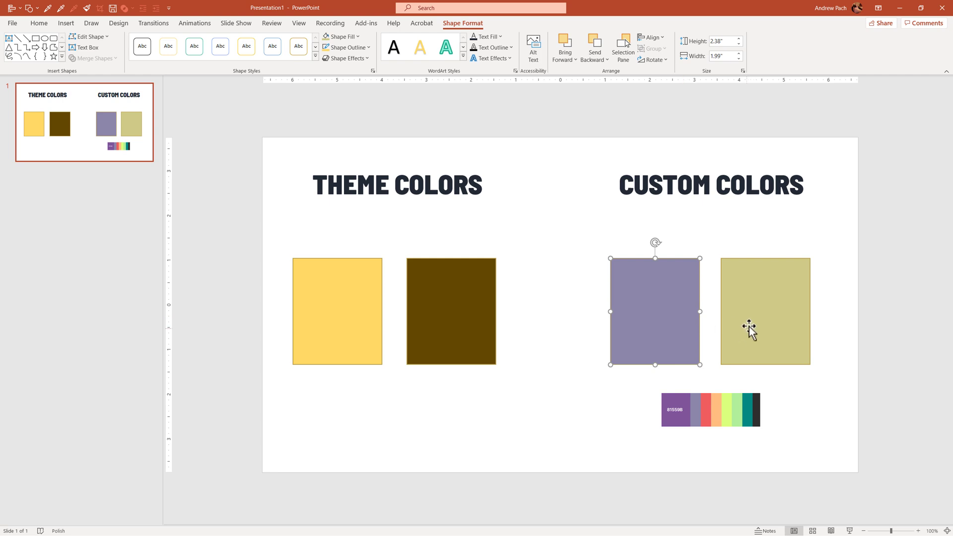
pyautogui.moveTo(694, 411); pyautogui.dragTo(699, 490)
pyautogui.click(657, 315)
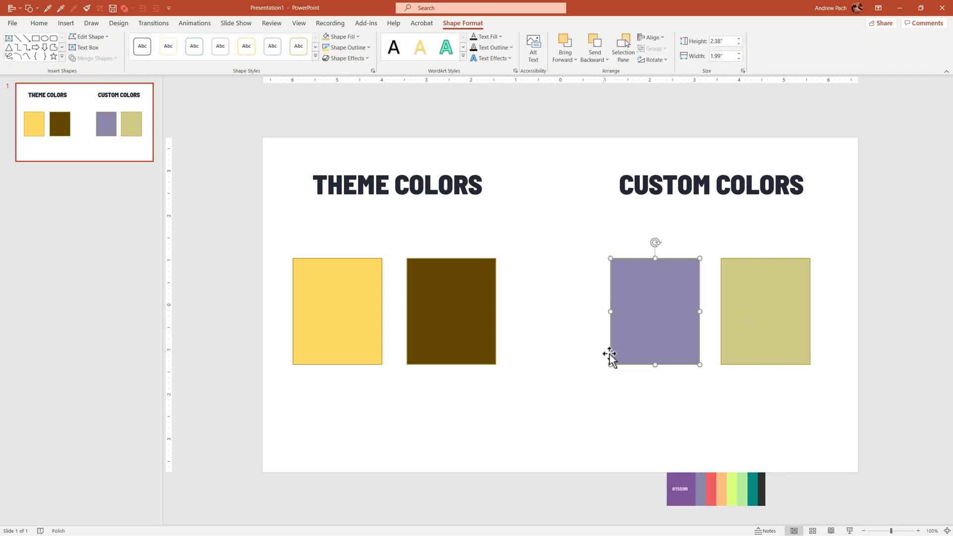
pyautogui.click(731, 485)
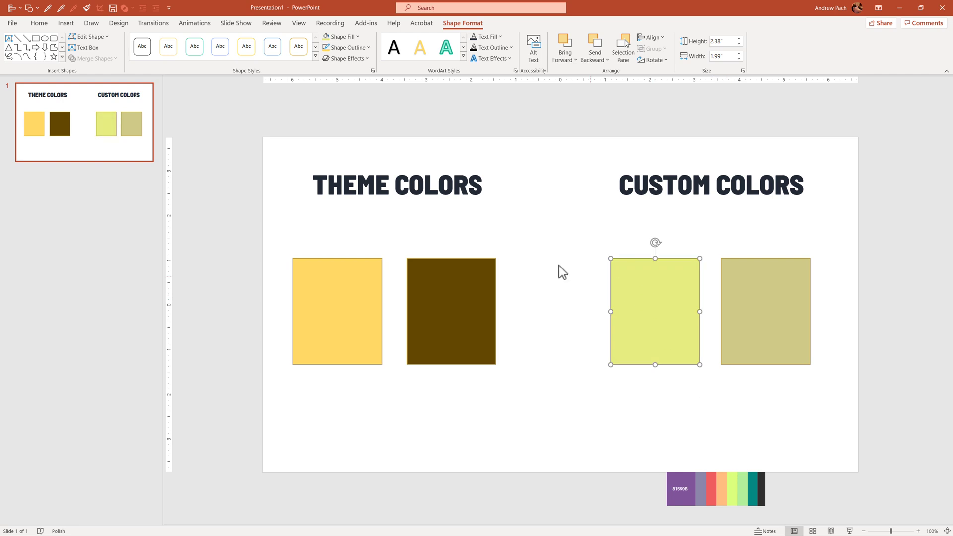
# Fill the second CUSTOM COLORS square with the teal sampled from the palette image using the Eyedropper.
pyautogui.press('Return')
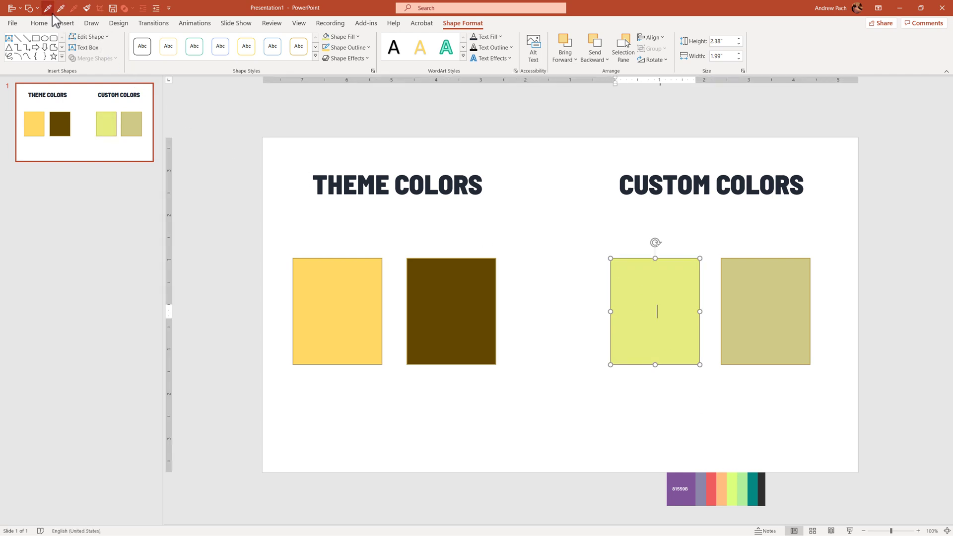
pyautogui.press('alt')
pyautogui.click(491, 245)
pyautogui.click(745, 341)
pyautogui.hotkey('alt', '3')
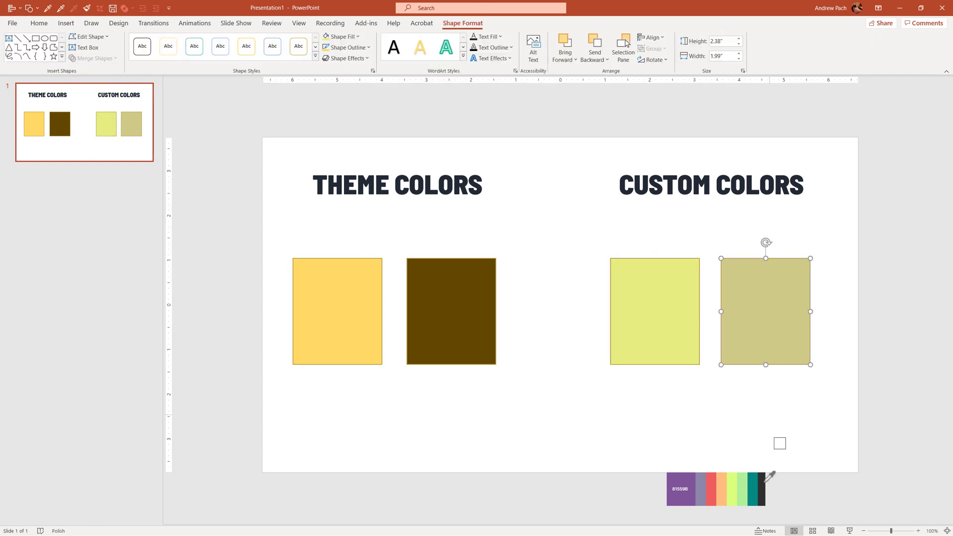
pyautogui.click(755, 502)
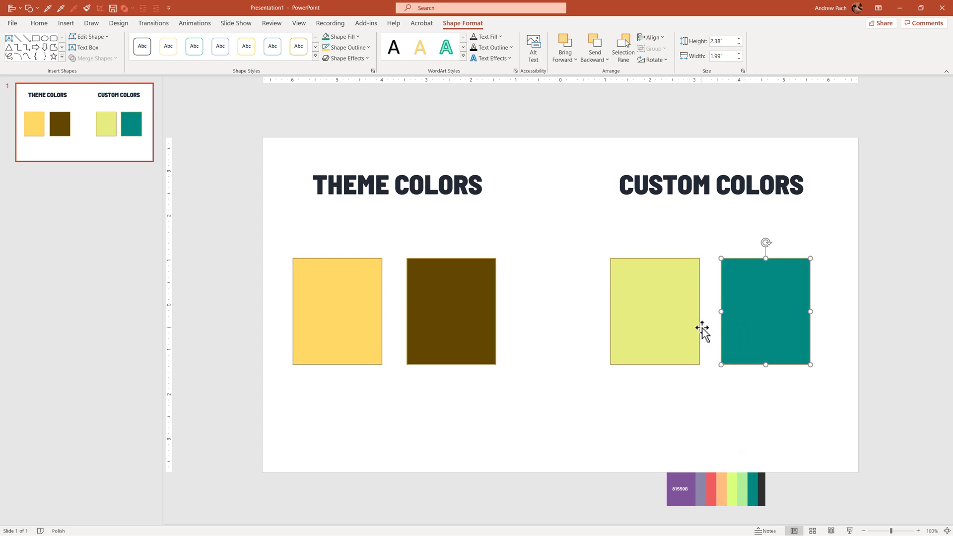
# Apply a different saved theme color set with a light grey Accent 1, a grey Accent 6 and dark red headings.
pyautogui.click(321, 334)
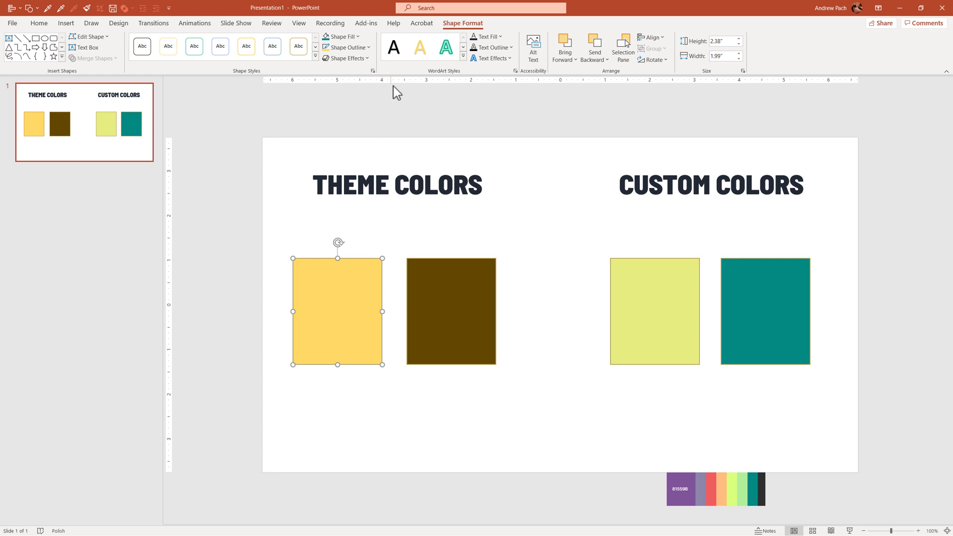
pyautogui.click(119, 24)
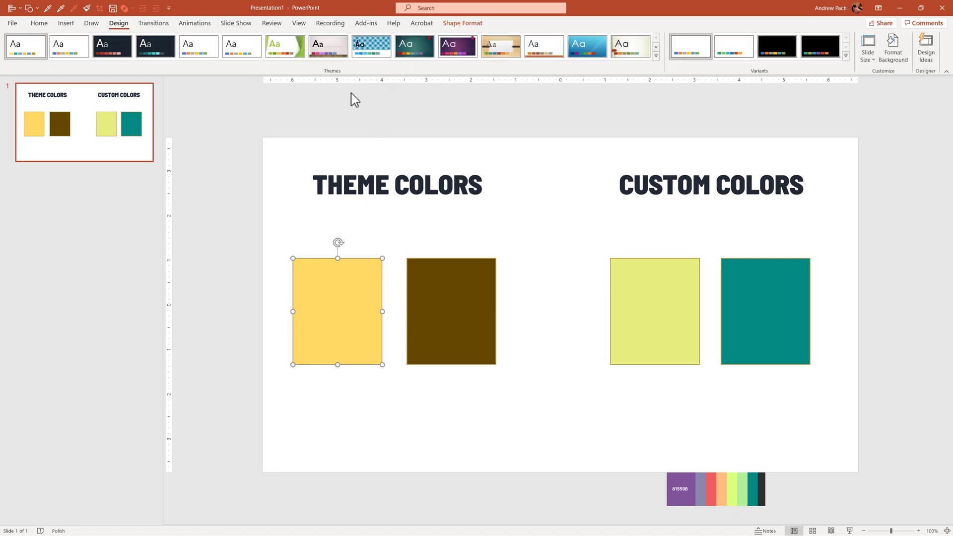
pyautogui.click(845, 56)
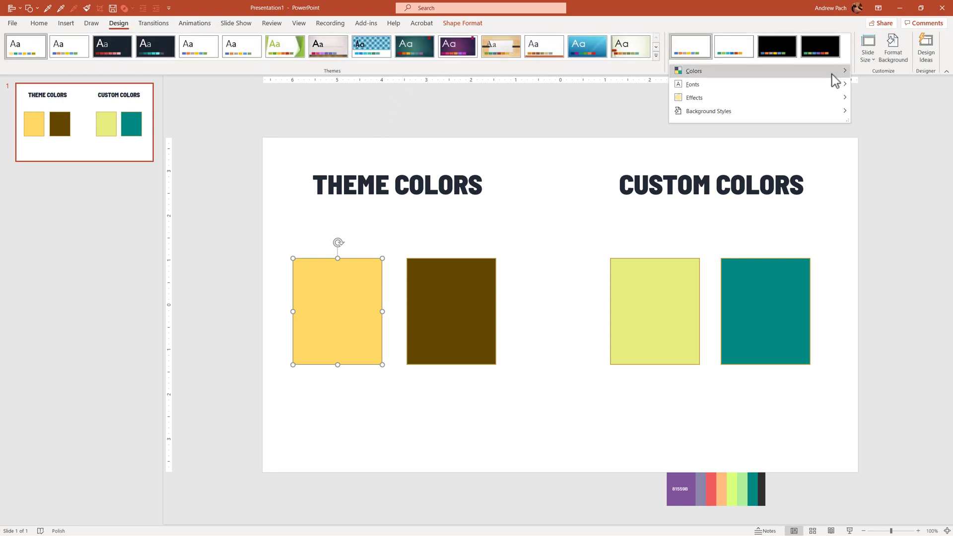
pyautogui.moveTo(832, 75)
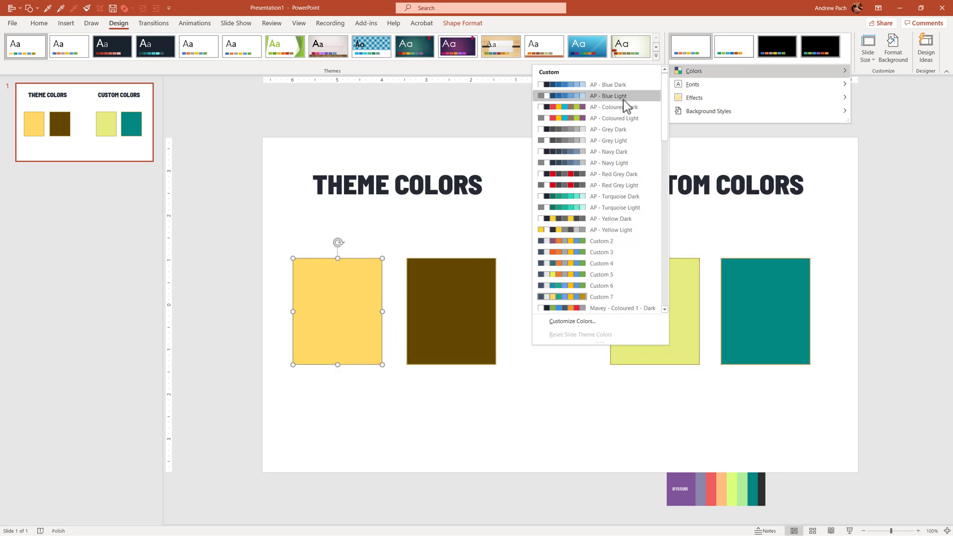
pyautogui.scroll(-4, 617, 222)
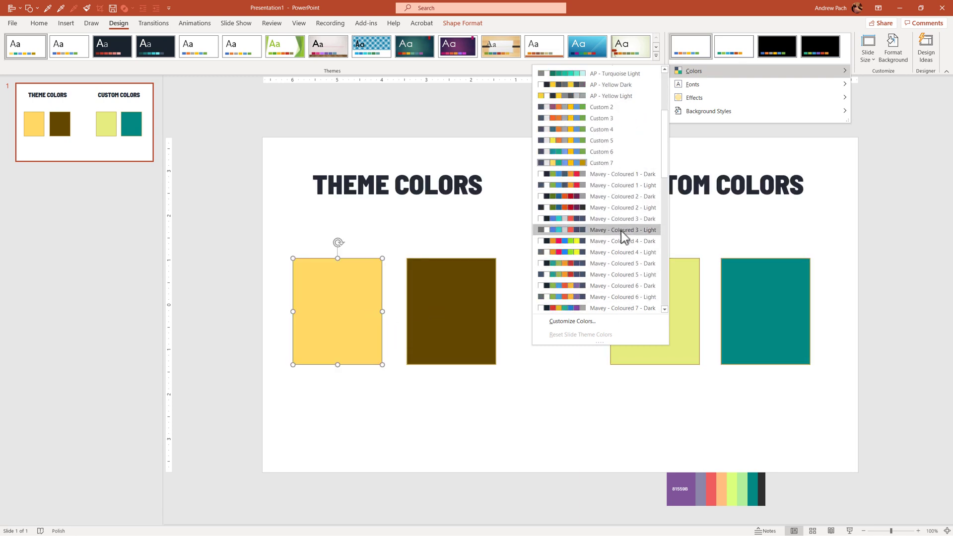
pyautogui.click(615, 219)
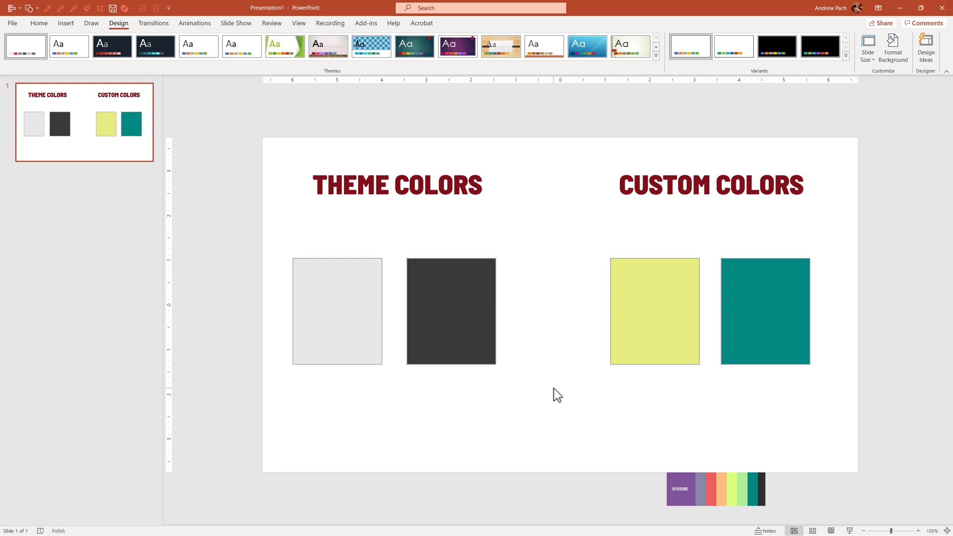